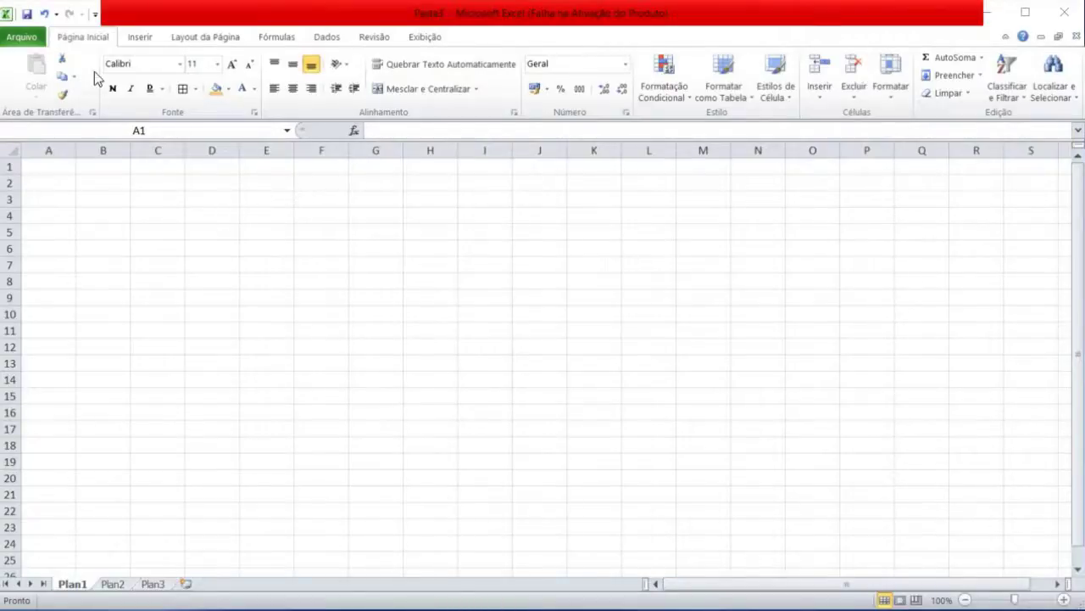
Practise selecting cells and the ranges A1:G13, A1:C4, D5:F9 and I10:K14, ending on A1.
{"action": "left_click", "coordinate": [97, 42]}
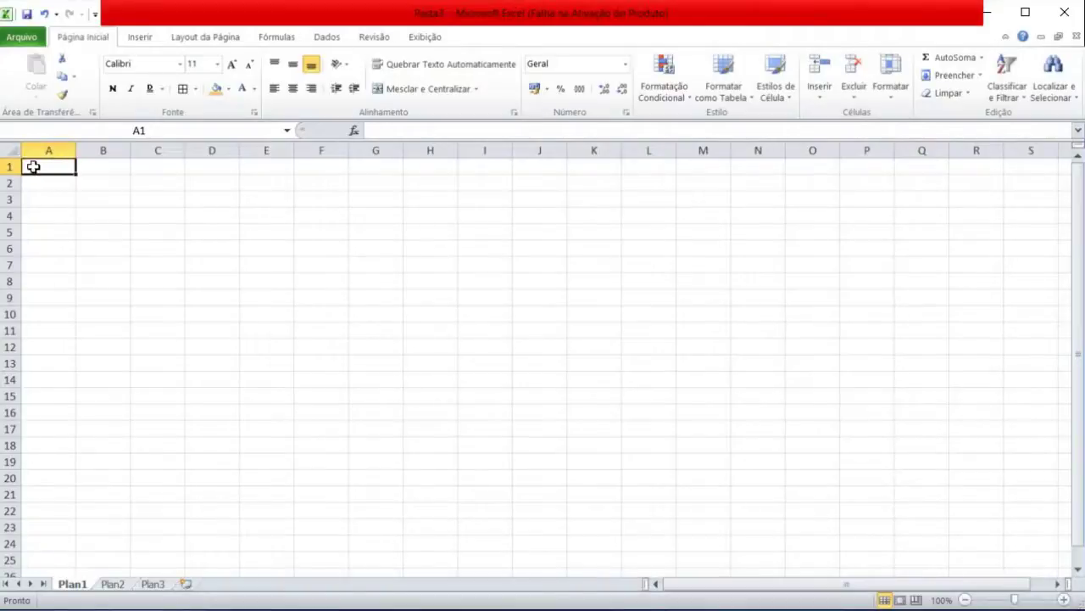
{"action": "left_click", "coordinate": [161, 213]}
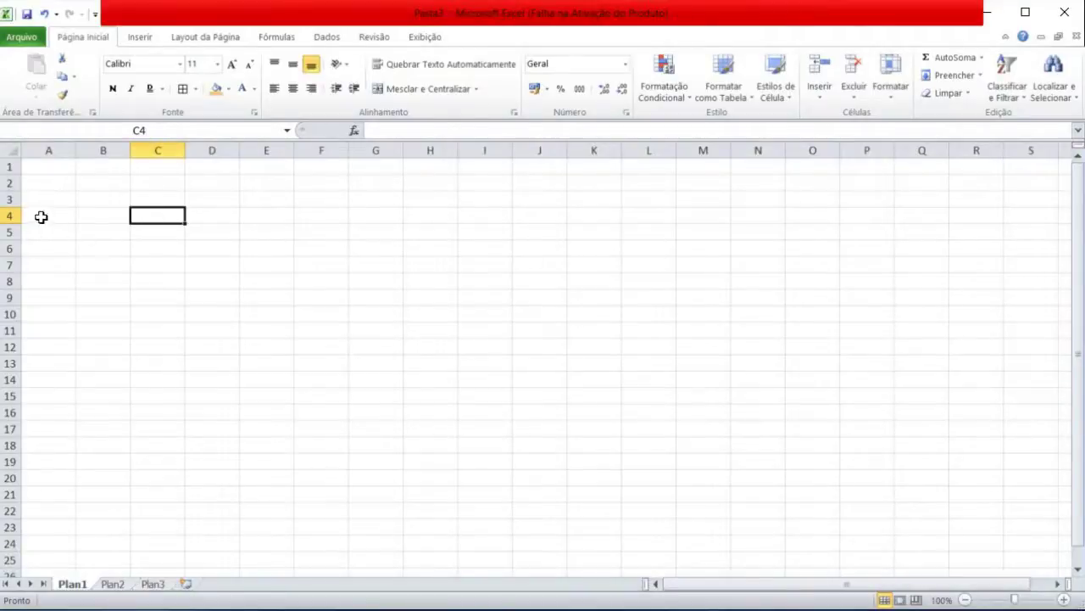
{"action": "left_click", "coordinate": [64, 170]}
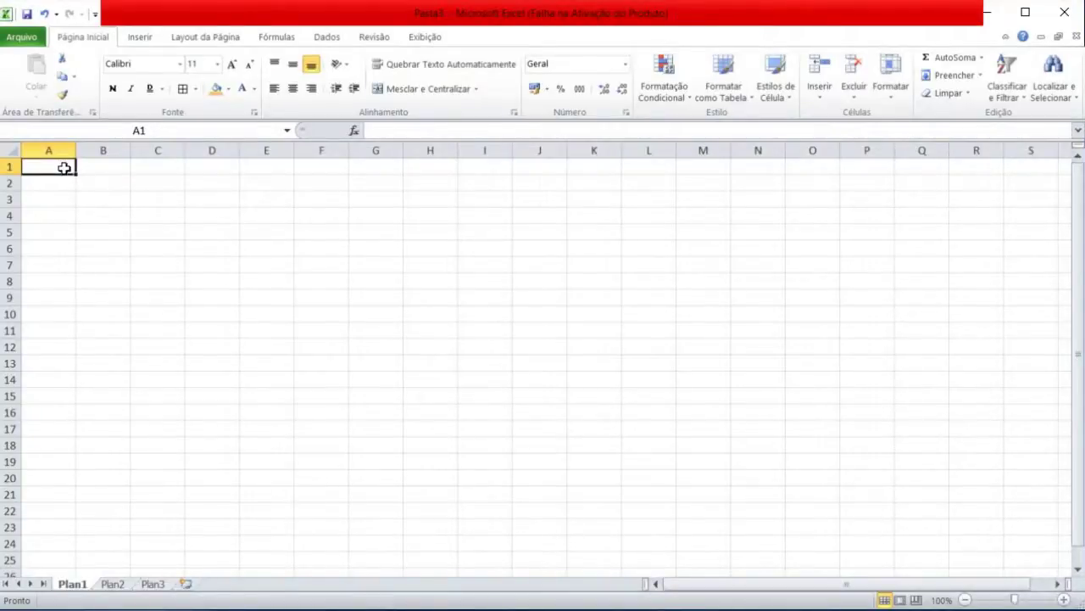
{"action": "mouse_move", "coordinate": [62, 166]}
{"action": "left_mouse_down"}
{"action": "mouse_move", "coordinate": [315, 351]}
{"action": "mouse_move", "coordinate": [364, 362]}
{"action": "left_mouse_up"}
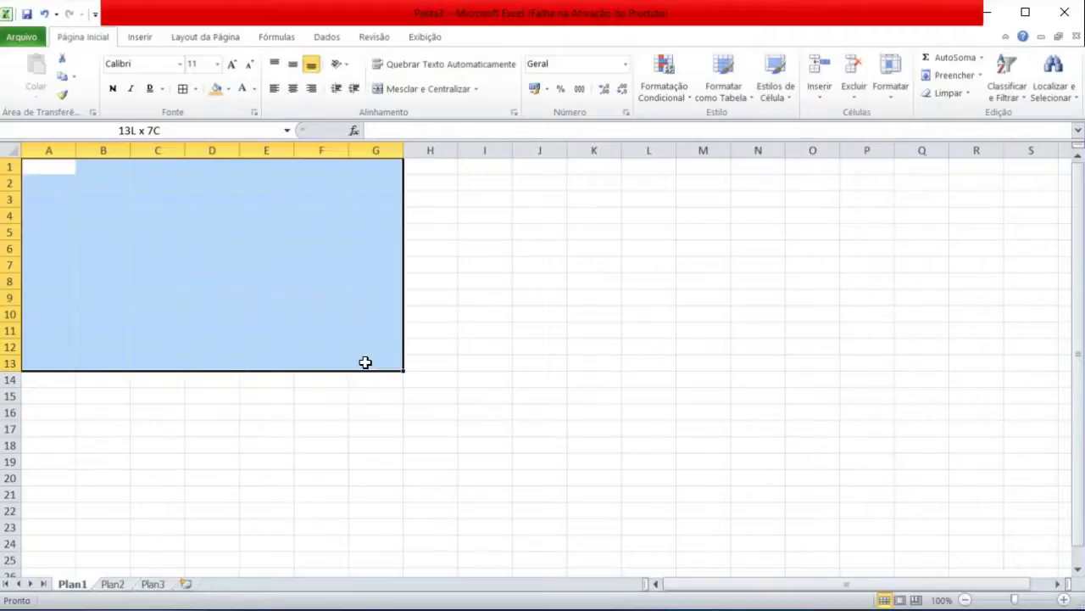
{"action": "left_click_drag", "start_coordinate": [365, 362], "coordinate": [365, 362]}
{"action": "left_click", "coordinate": [56, 186]}
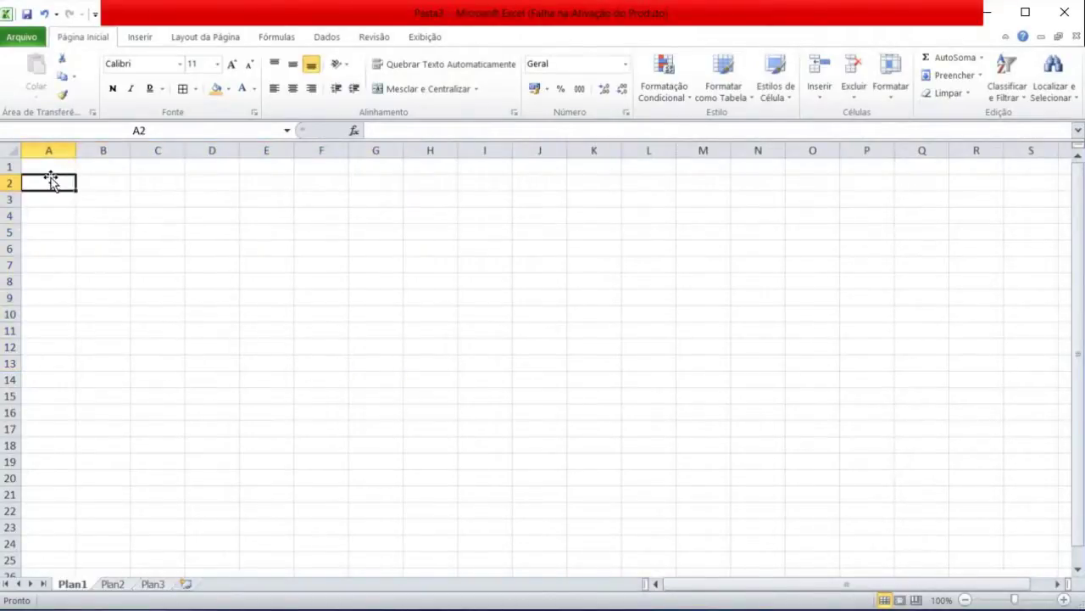
{"action": "left_click_drag", "start_coordinate": [40, 166], "coordinate": [140, 213]}
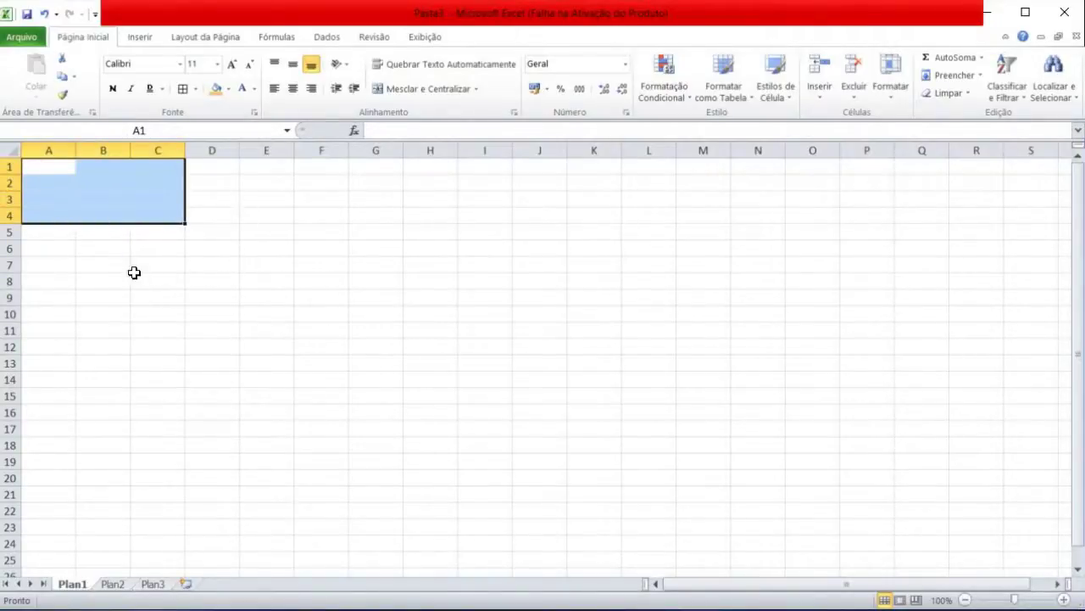
{"action": "mouse_move", "coordinate": [218, 238]}
{"action": "left_mouse_down"}
{"action": "mouse_move", "coordinate": [240, 262]}
{"action": "mouse_move", "coordinate": [334, 291]}
{"action": "left_mouse_up"}
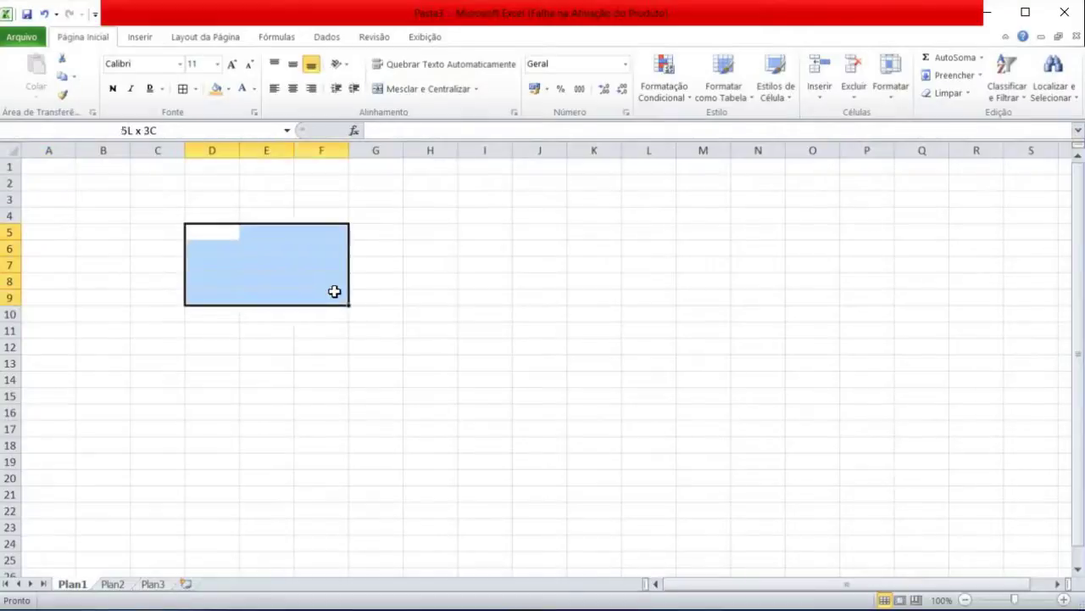
{"action": "left_click_drag", "start_coordinate": [477, 320], "coordinate": [595, 378]}
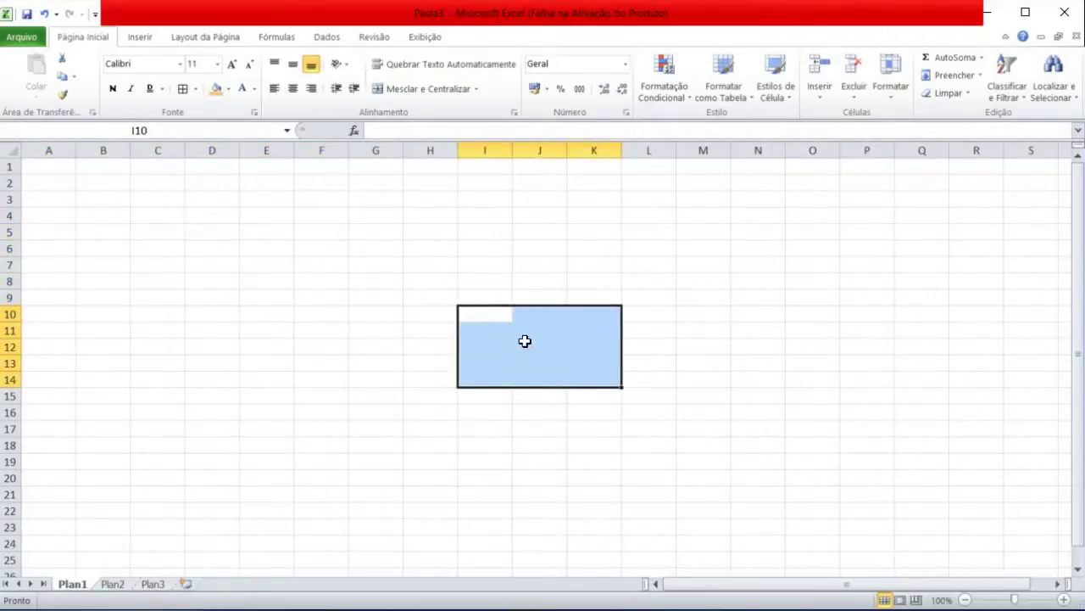
{"action": "left_click", "coordinate": [51, 170]}
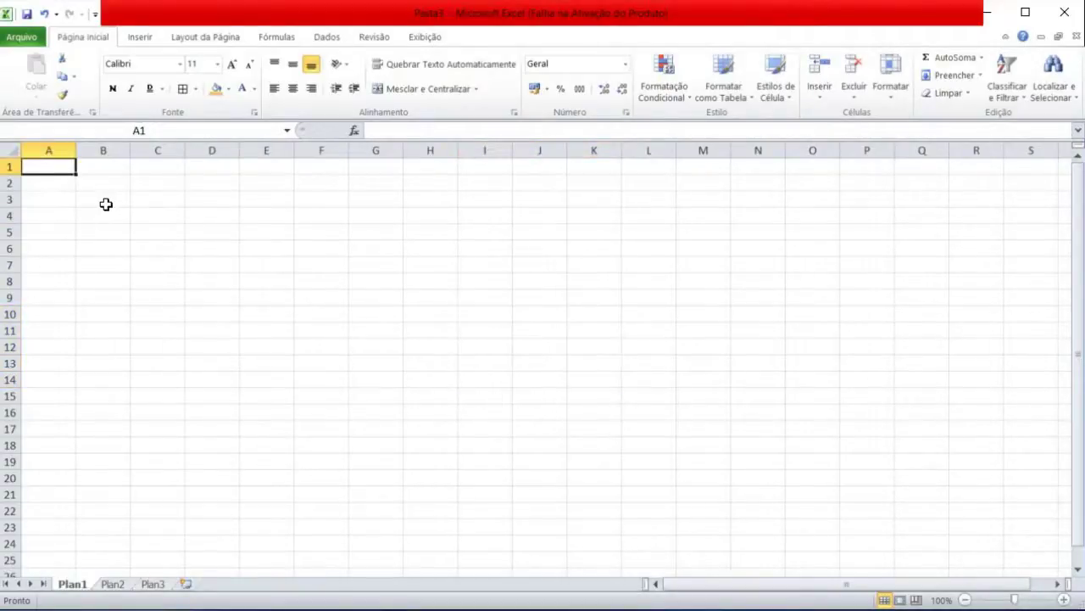
Enter 100, 421, 784 and 147 down cells A1 to A4.
{"action": "type", "text": "100"}
{"action": "key", "text": "Return"}
{"action": "type", "text": "421"}
{"action": "key", "text": "Return"}
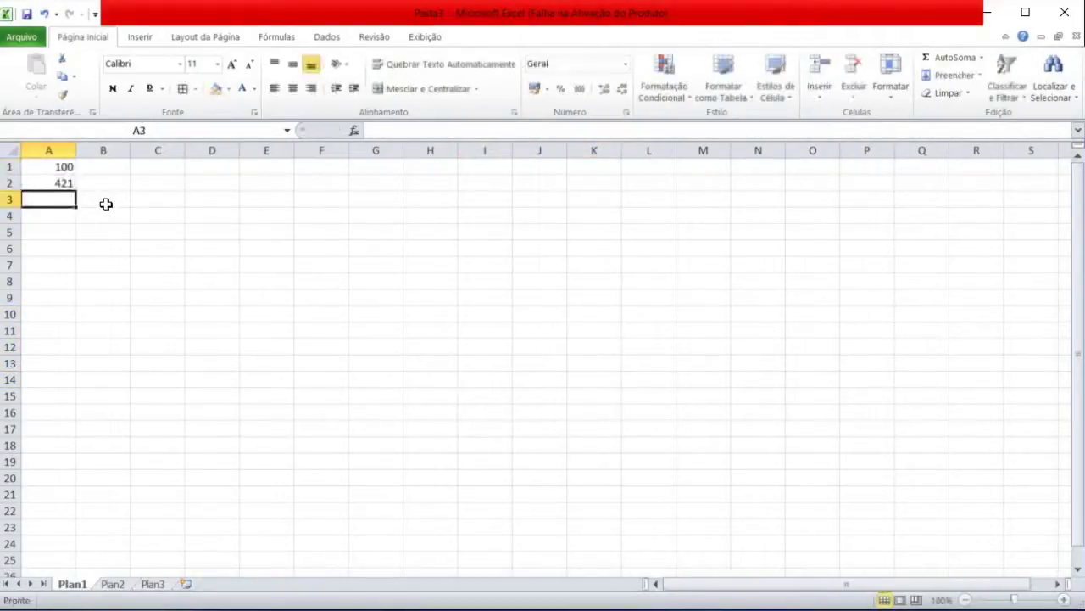
{"action": "type", "text": "784"}
{"action": "key", "text": "Return"}
{"action": "type", "text": "147"}
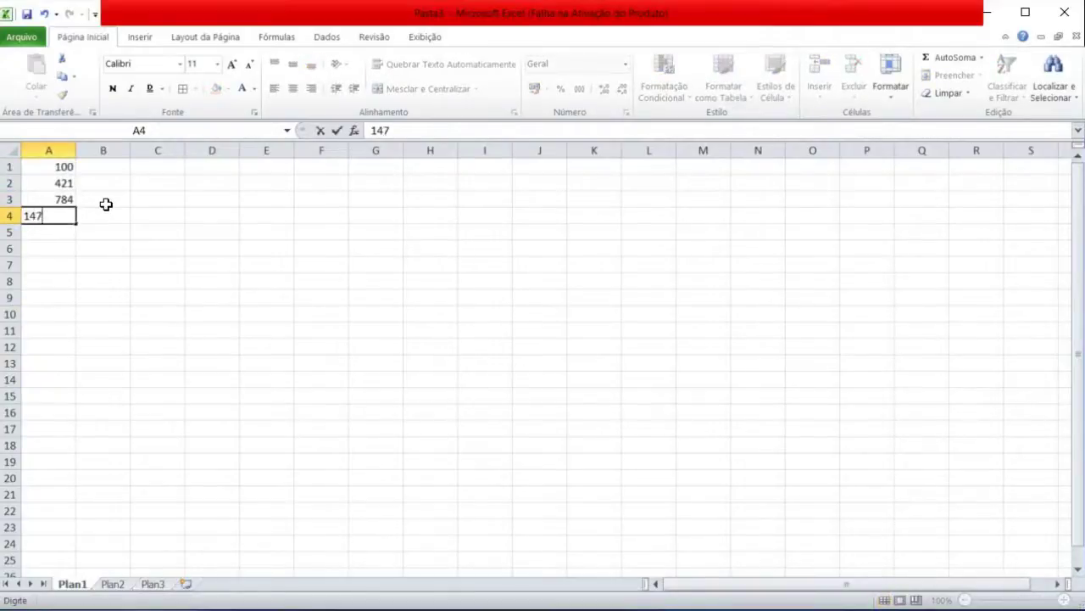
{"action": "key", "text": "Return"}
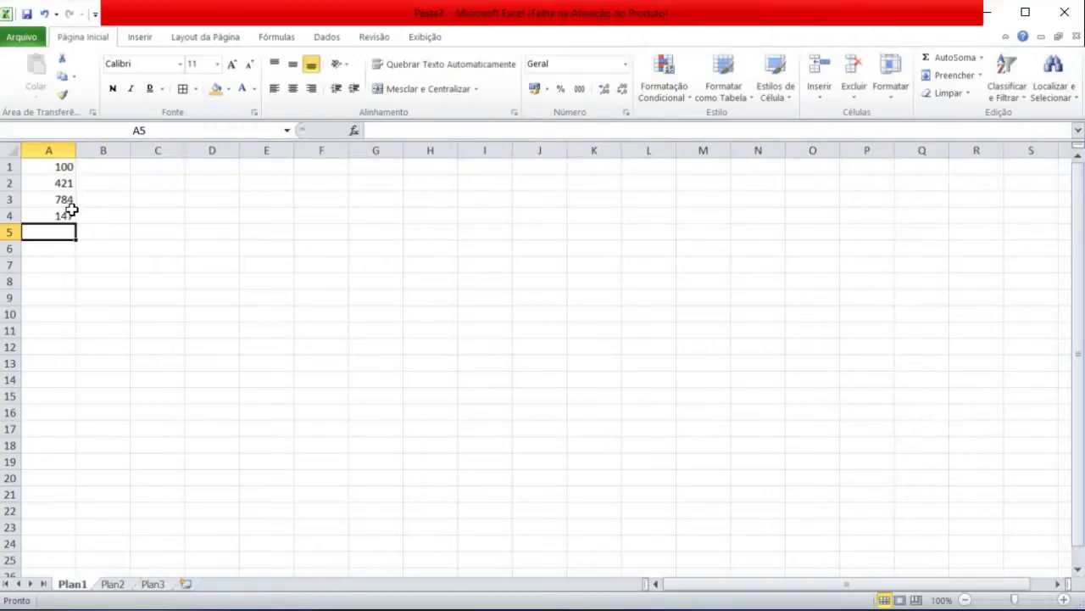
Check the entered values by selecting A1 through A4, finishing on A2.
{"action": "left_click", "coordinate": [59, 166]}
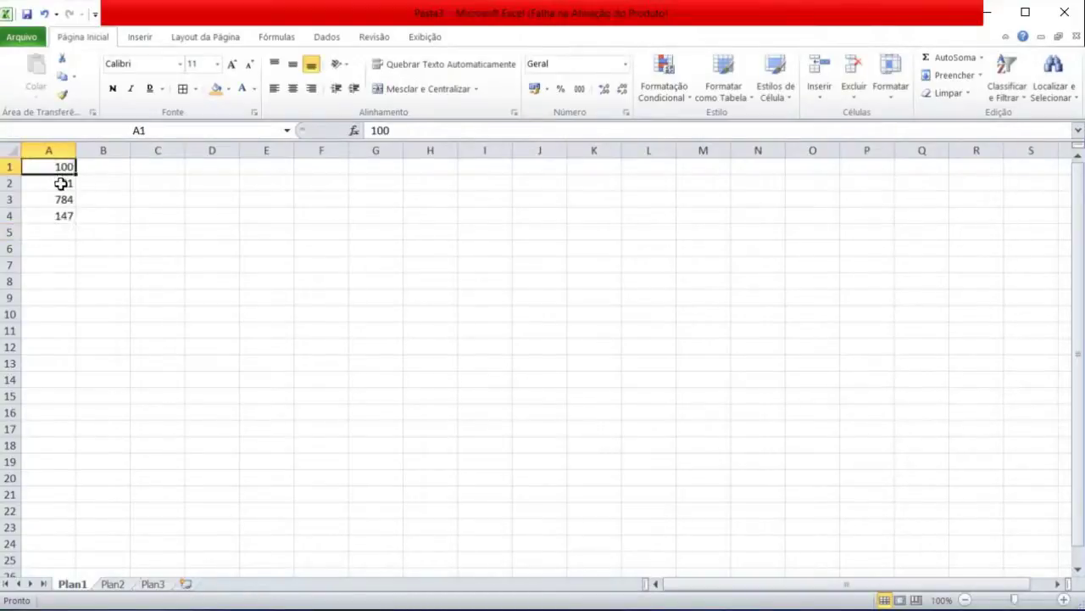
{"action": "left_click", "coordinate": [62, 183]}
{"action": "left_click", "coordinate": [63, 199]}
{"action": "left_click", "coordinate": [64, 214]}
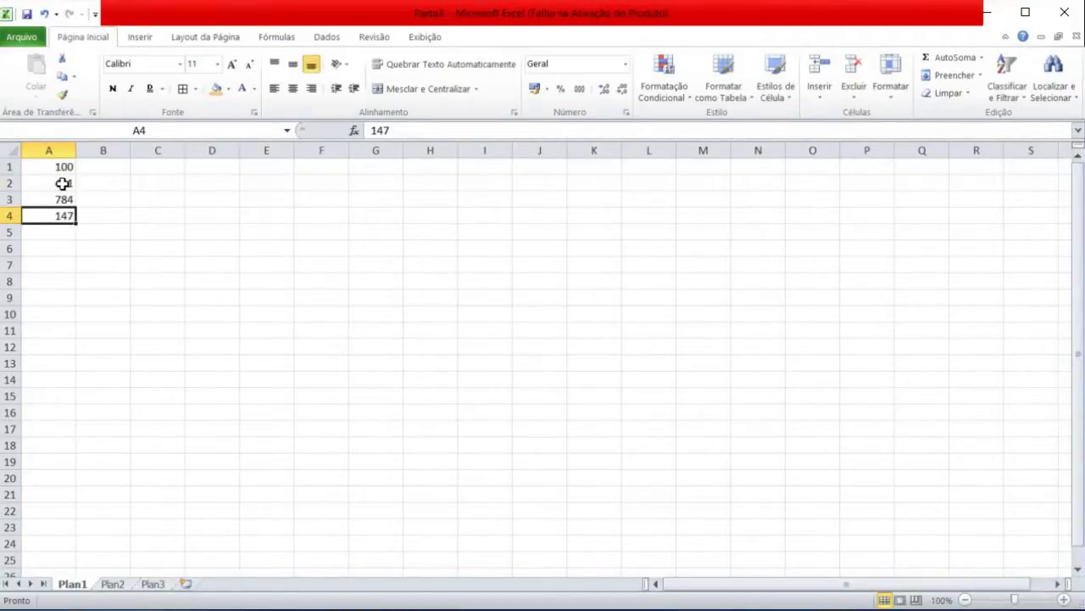
{"action": "left_click", "coordinate": [62, 183]}
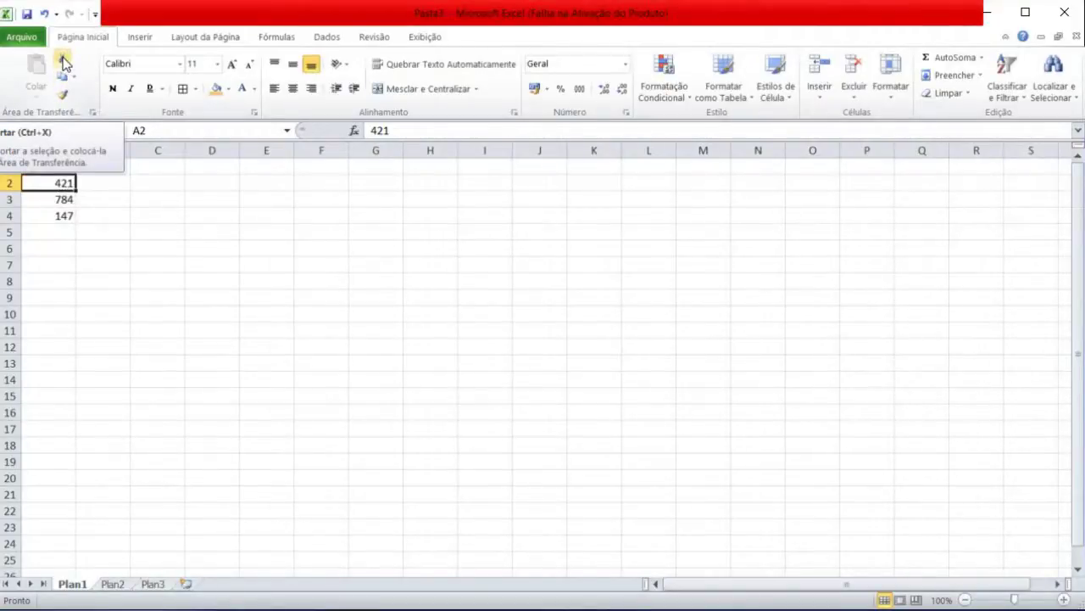
Cut 421 from A2 and paste it into cell I10 with Recortar and Colar.
{"action": "left_click", "coordinate": [64, 61]}
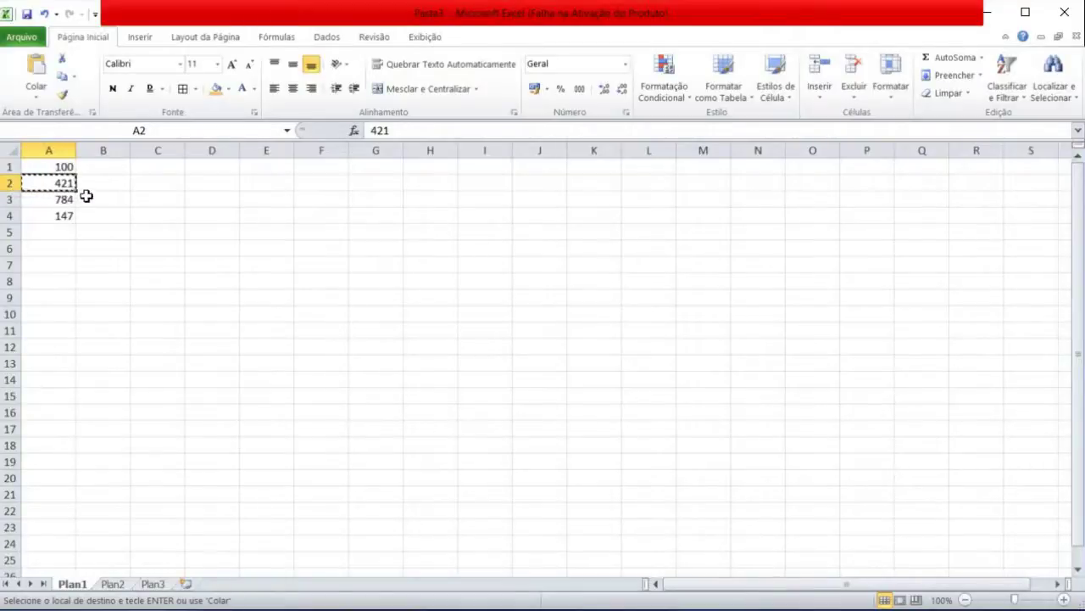
{"action": "left_click", "coordinate": [479, 316]}
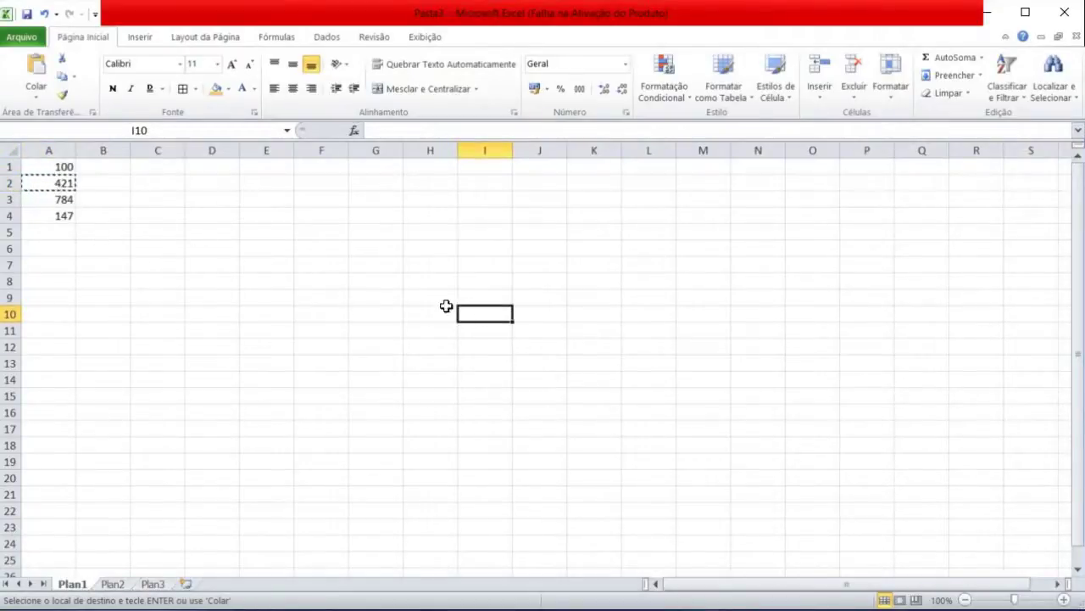
{"action": "left_click", "coordinate": [40, 72]}
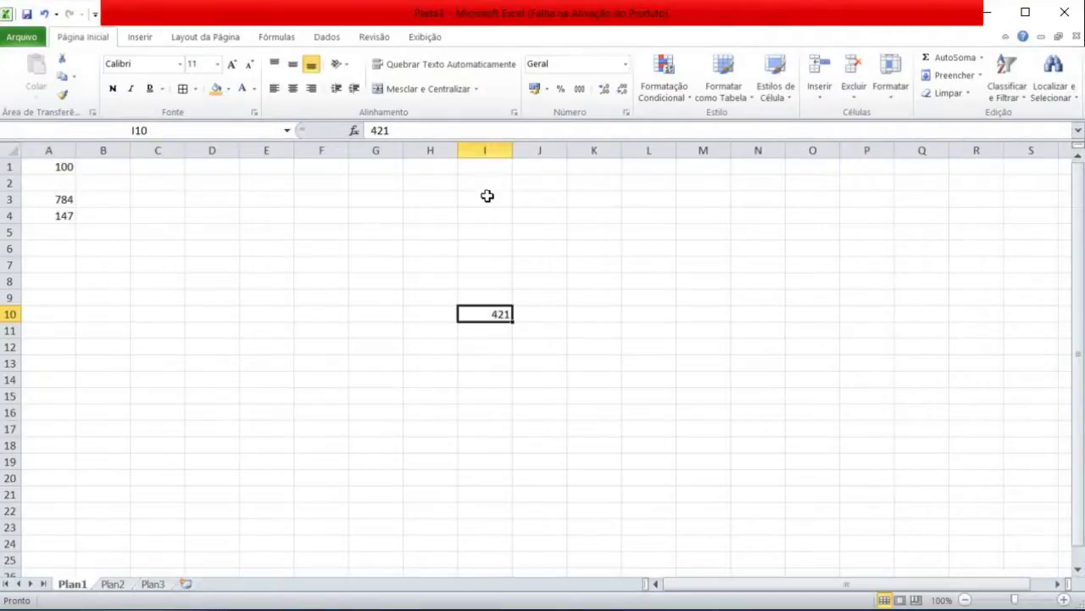
Cut 421 from I10 and paste it back into A2, then select A1:A4.
{"action": "left_click", "coordinate": [64, 63]}
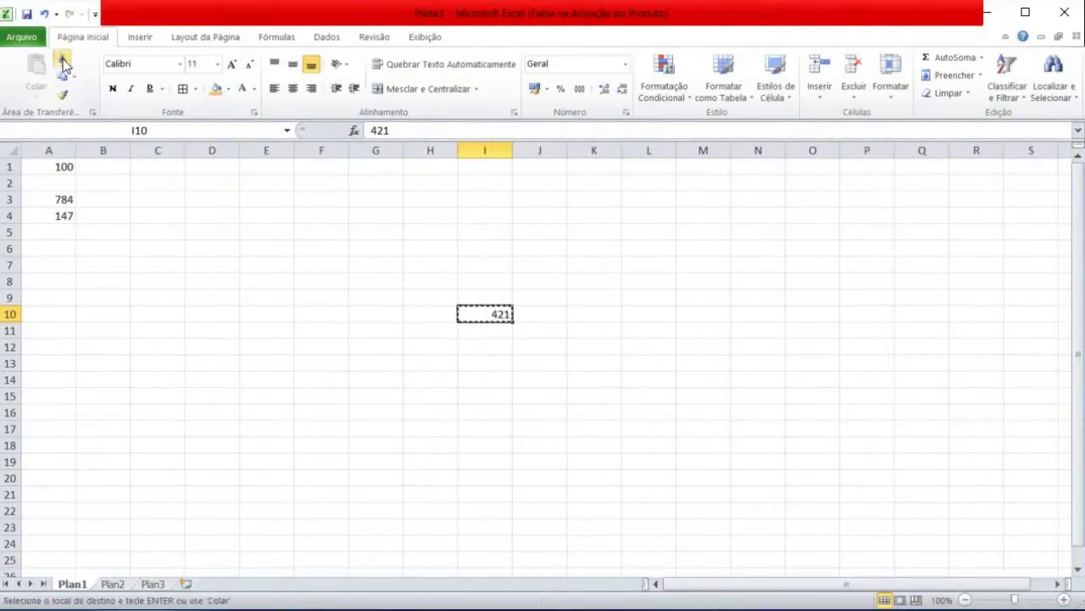
{"action": "left_click", "coordinate": [57, 184]}
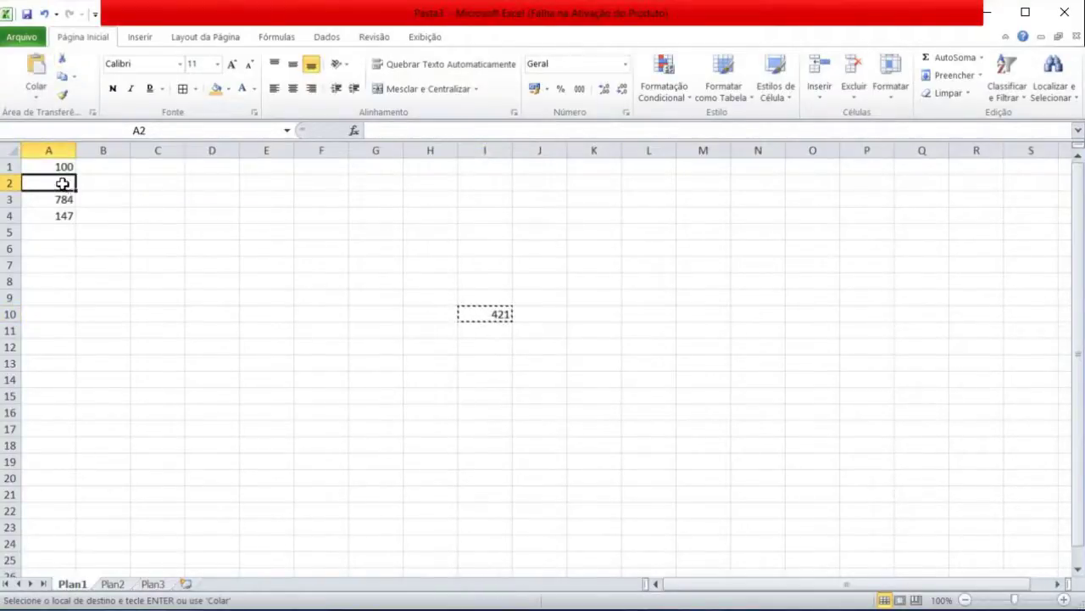
{"action": "left_click", "coordinate": [35, 67]}
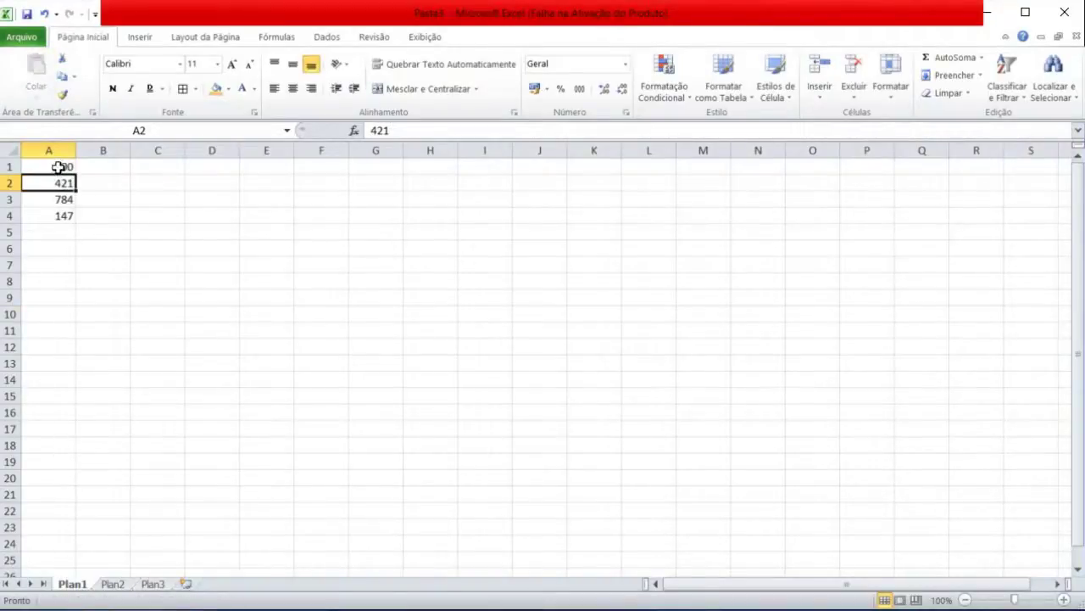
{"action": "left_click_drag", "start_coordinate": [56, 166], "coordinate": [59, 219]}
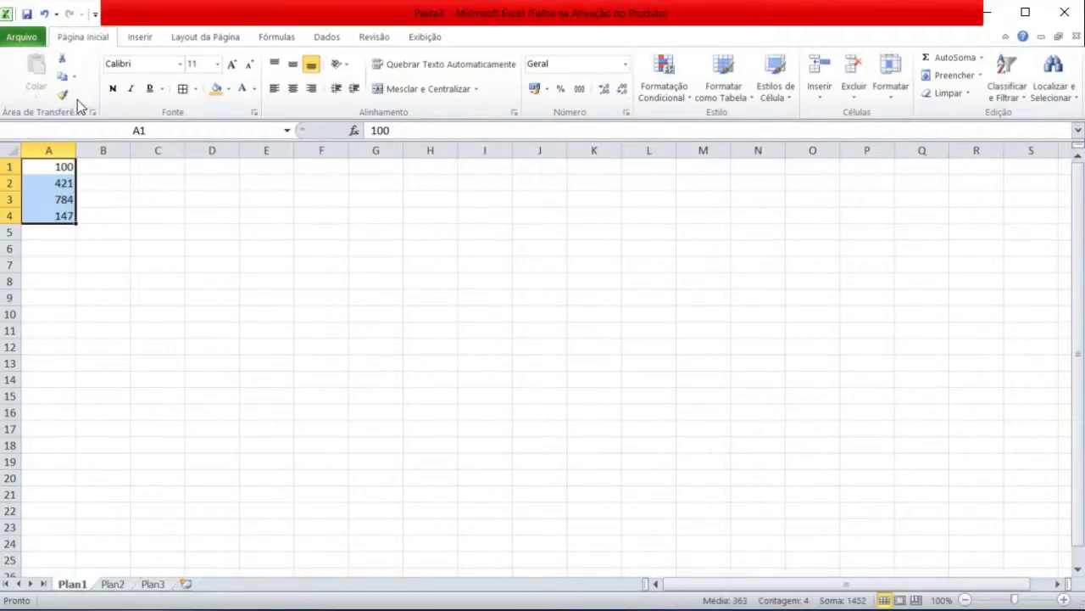
Copy A1:A4 and paste the four values into G7:G10.
{"action": "left_click", "coordinate": [62, 79]}
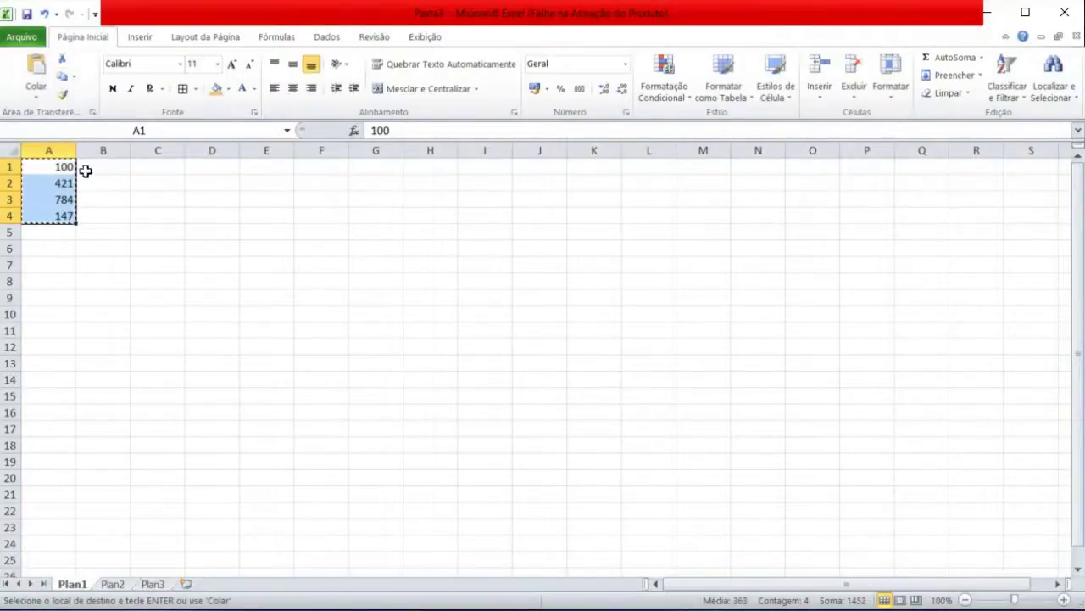
{"action": "left_click", "coordinate": [362, 268]}
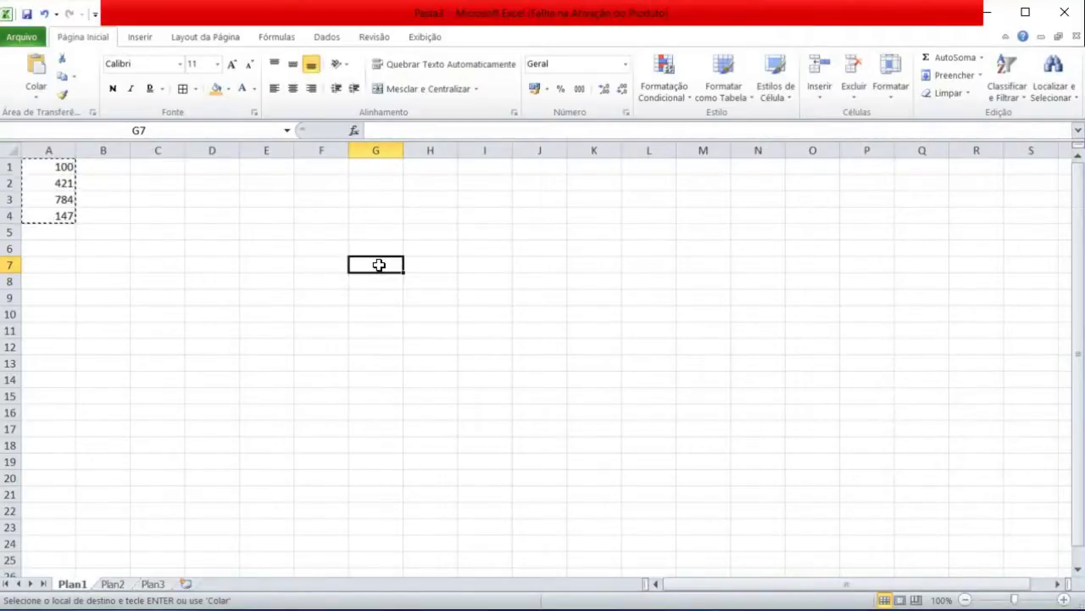
{"action": "left_click", "coordinate": [36, 68]}
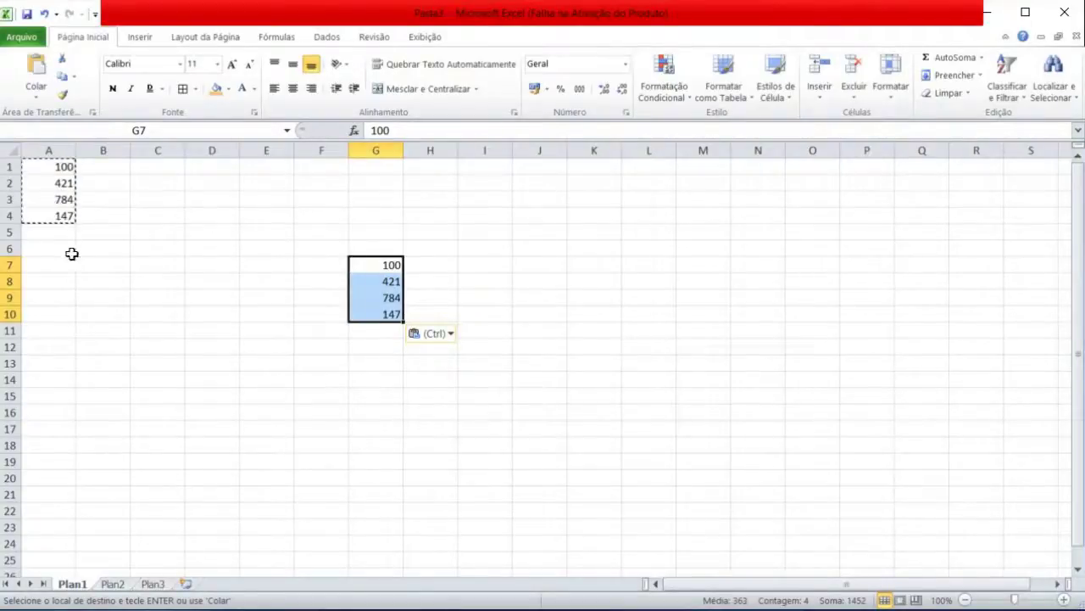
Paste the copied values at B9, D8 and D2, the last with Ctrl+V.
{"action": "left_click", "coordinate": [105, 297]}
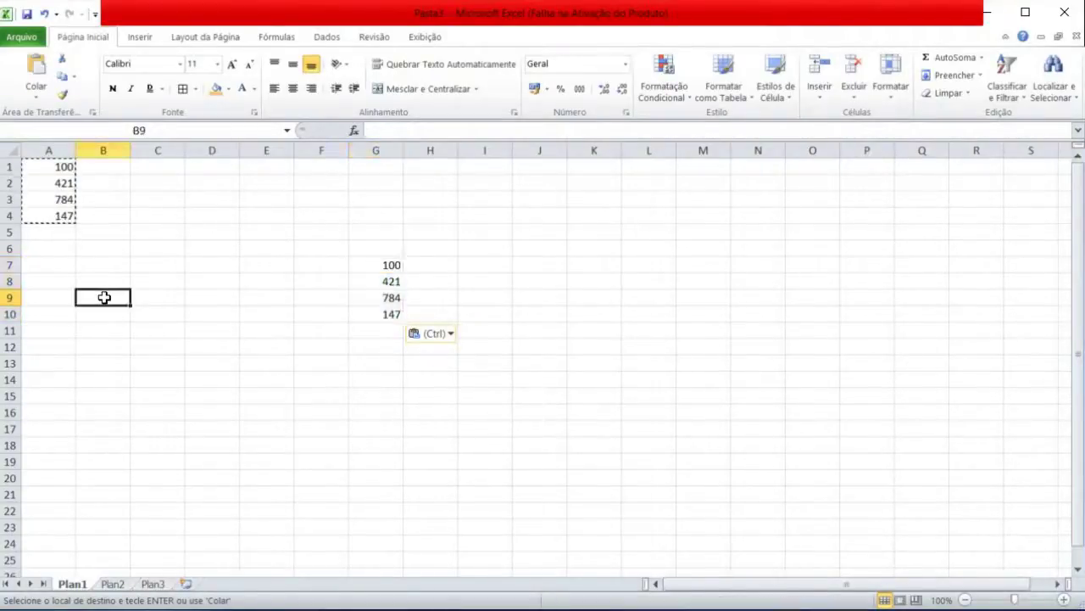
{"action": "left_click", "coordinate": [37, 70]}
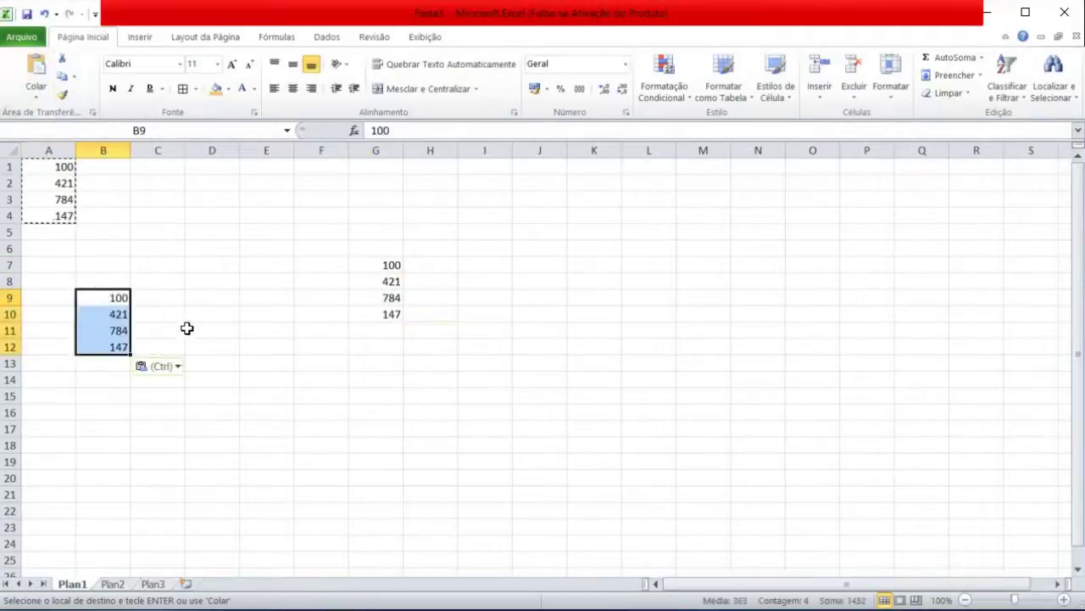
{"action": "left_click", "coordinate": [220, 281]}
{"action": "left_click", "coordinate": [38, 69]}
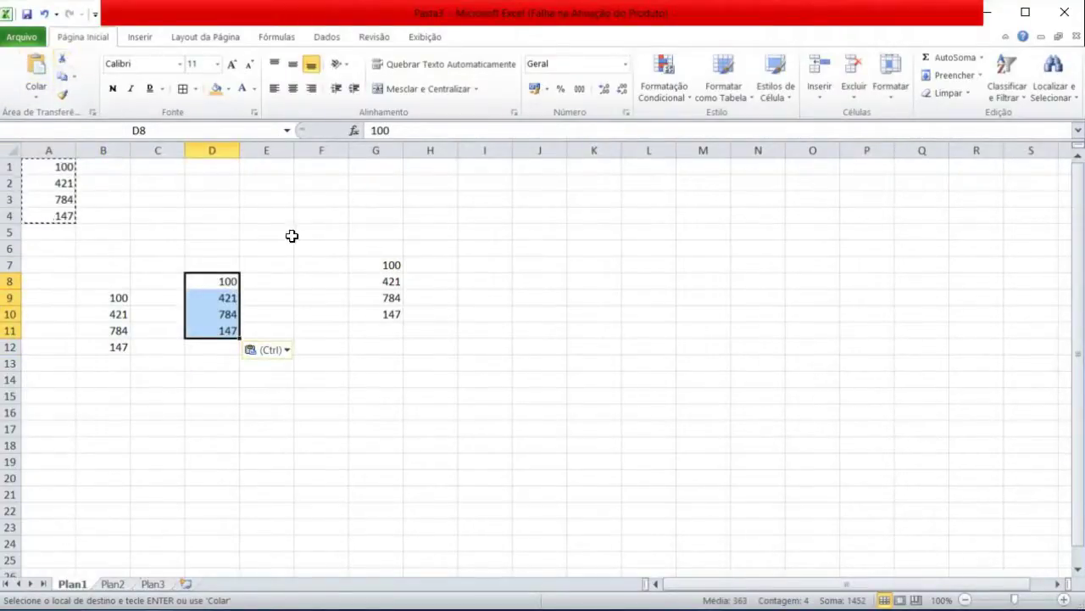
{"action": "left_click", "coordinate": [216, 180]}
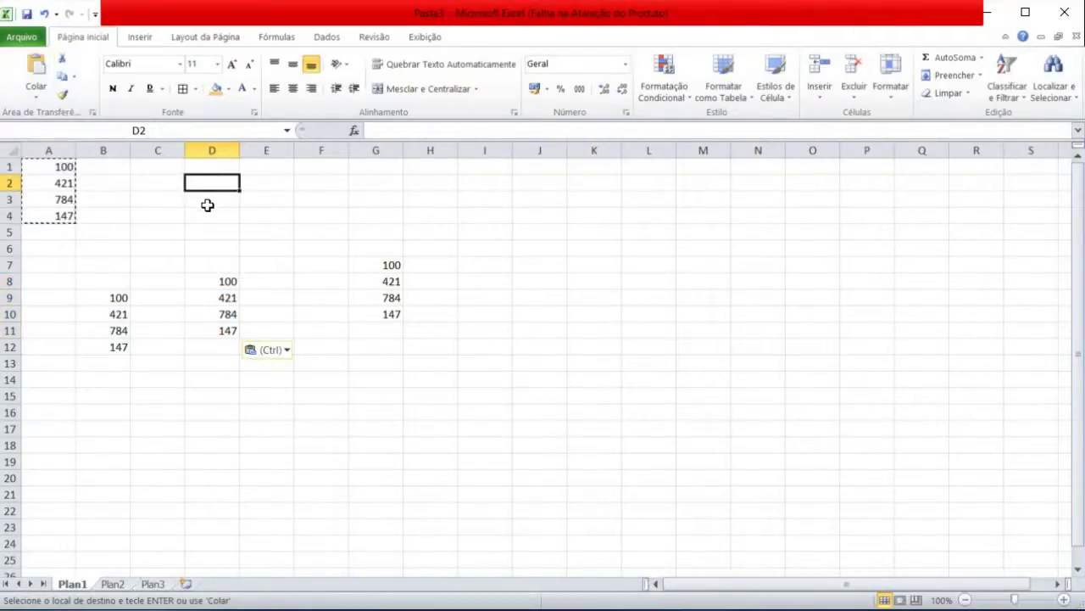
{"action": "key", "text": "ctrl+v"}
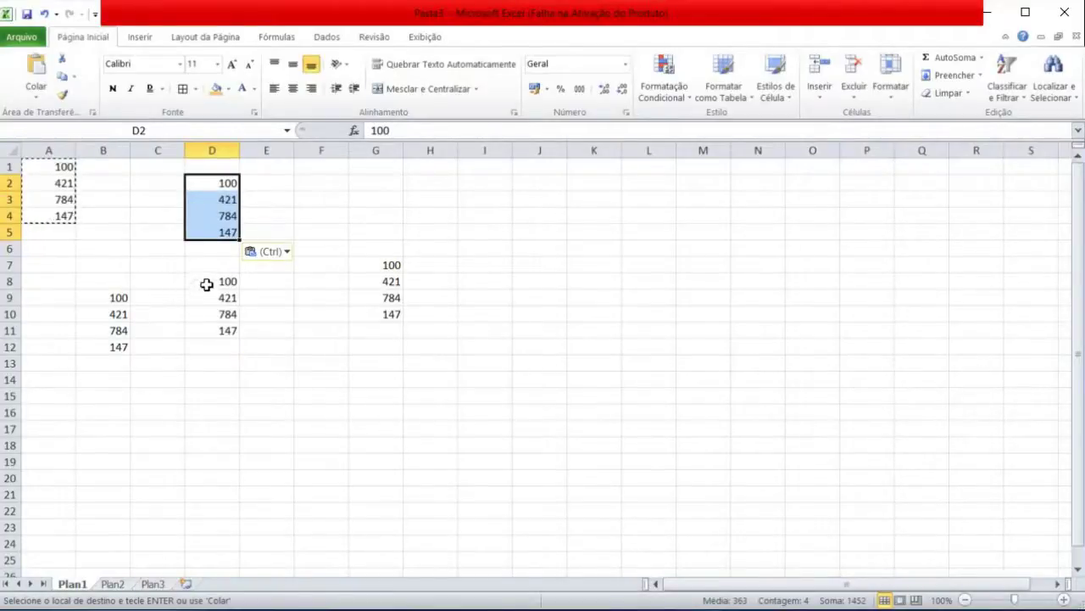
Copy D8:D11, then G7:G10, and pick G1 as the destination.
{"action": "left_click_drag", "start_coordinate": [209, 281], "coordinate": [208, 324]}
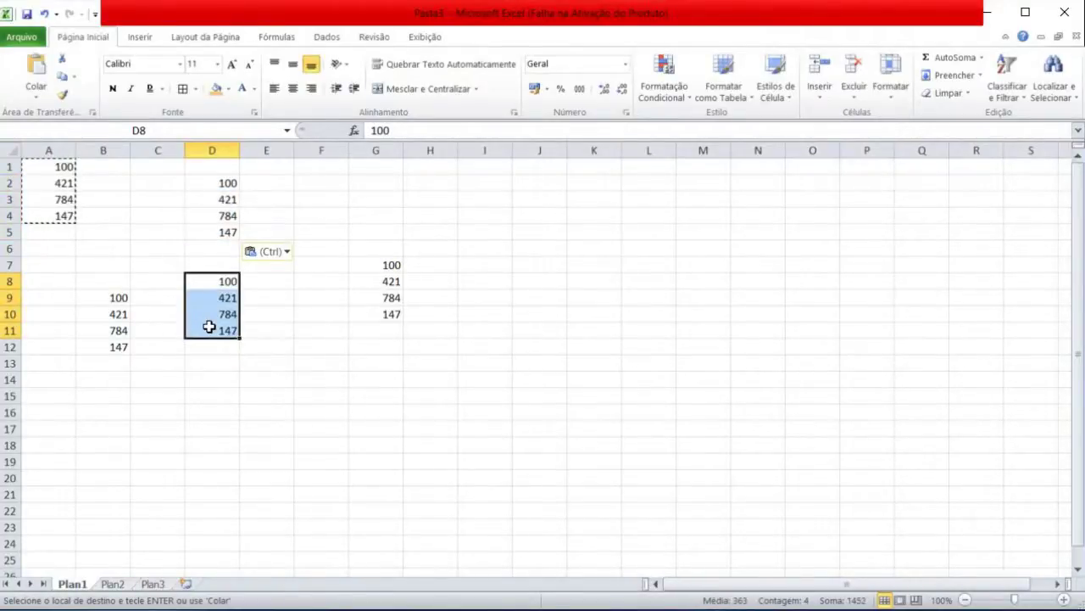
{"action": "key", "text": "ctrl+c"}
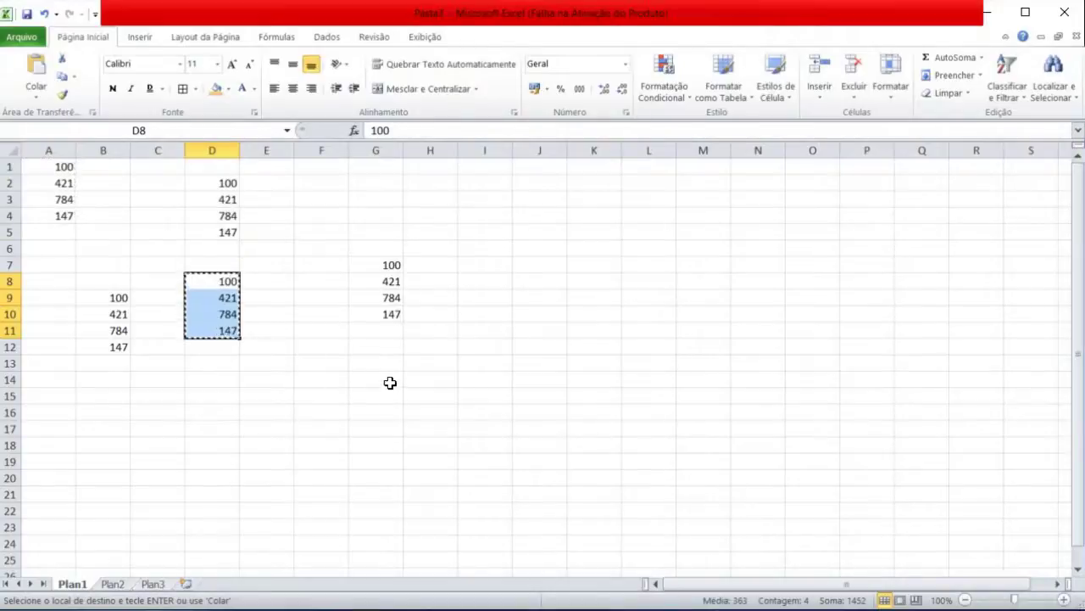
{"action": "left_click_drag", "start_coordinate": [390, 266], "coordinate": [392, 316]}
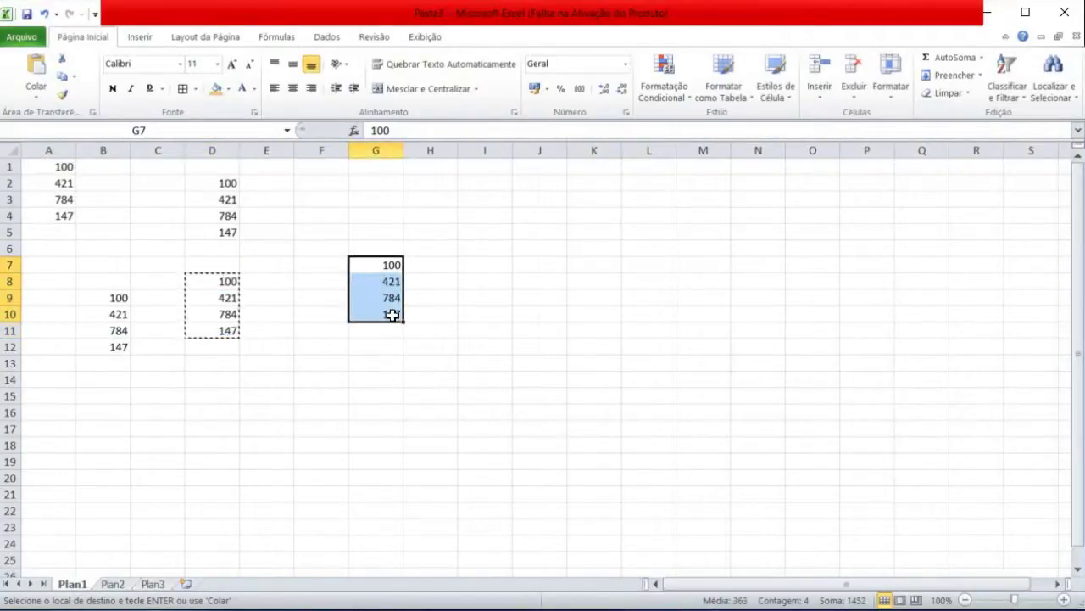
{"action": "key", "text": "ctrl+c"}
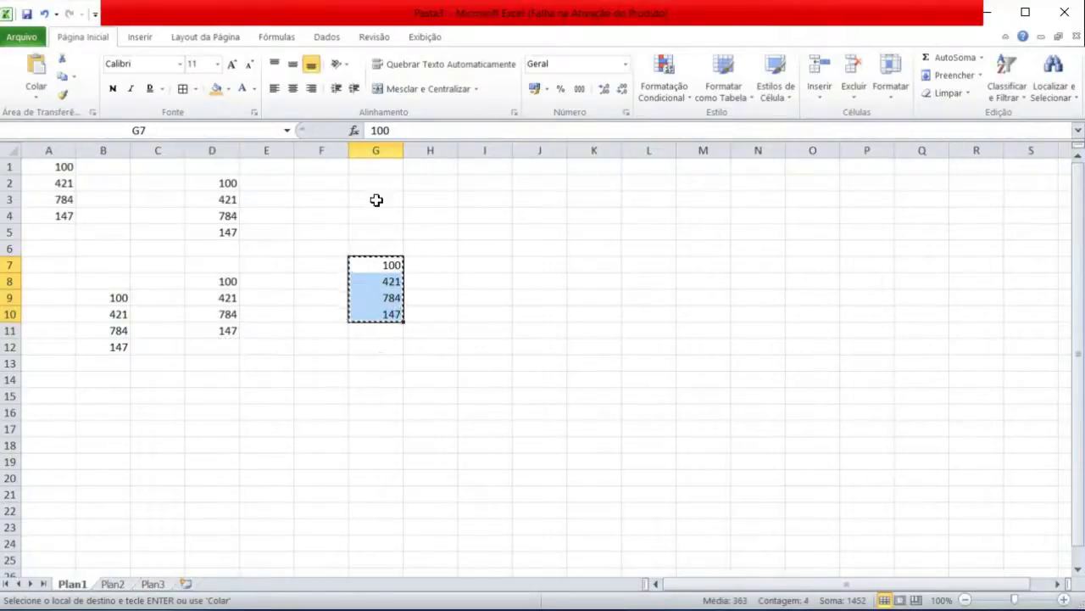
{"action": "left_click", "coordinate": [371, 170]}
{"action": "key", "text": "ctrl+c"}
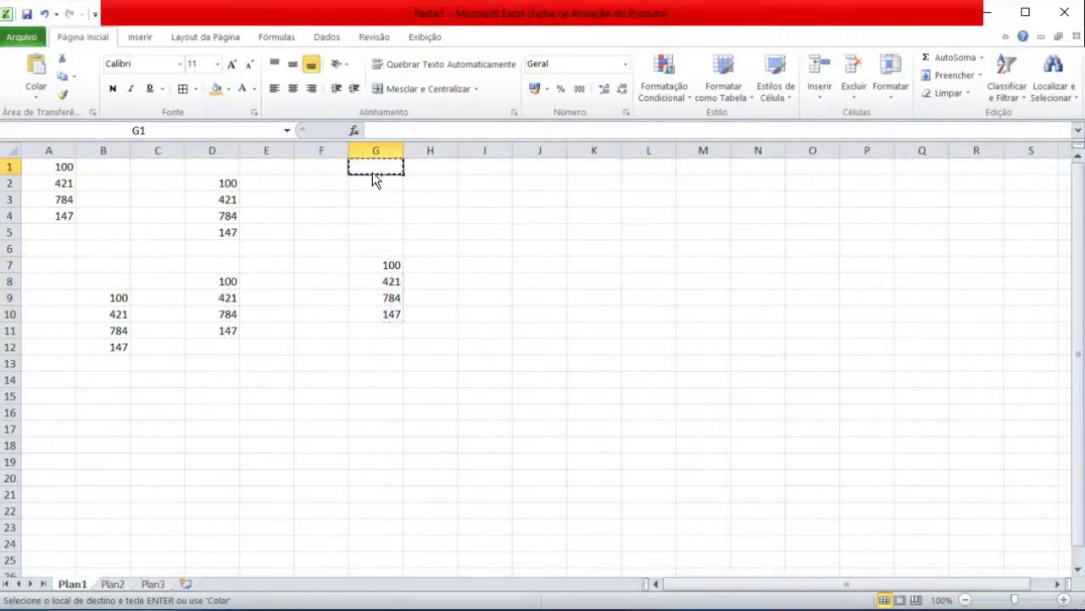
Move the G7:G10 block up into G1:G4 and deselect.
{"action": "left_click_drag", "start_coordinate": [382, 261], "coordinate": [384, 310]}
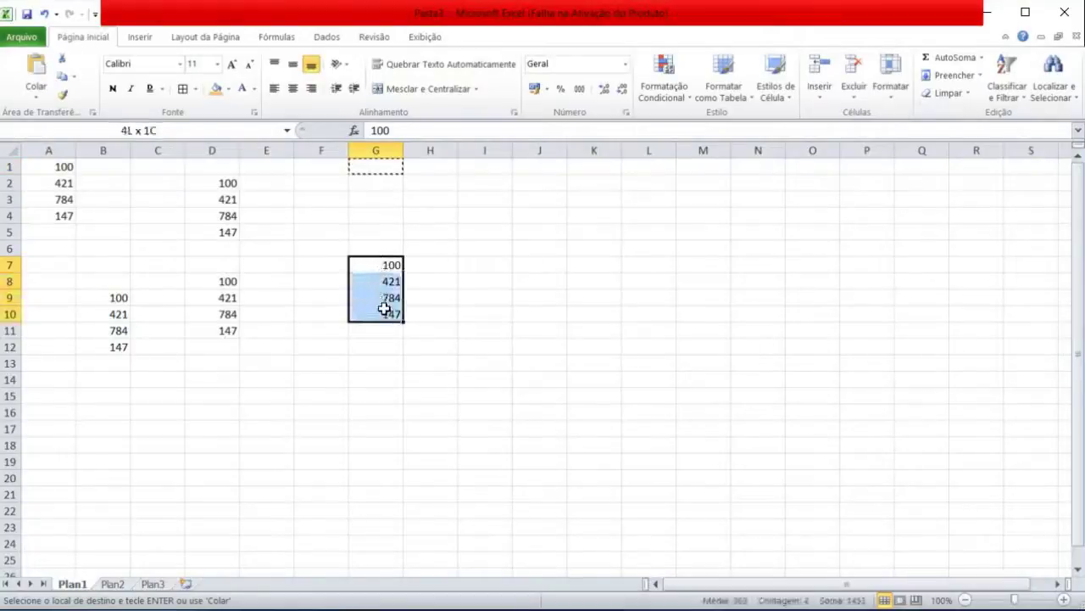
{"action": "key", "text": "ctrl+c"}
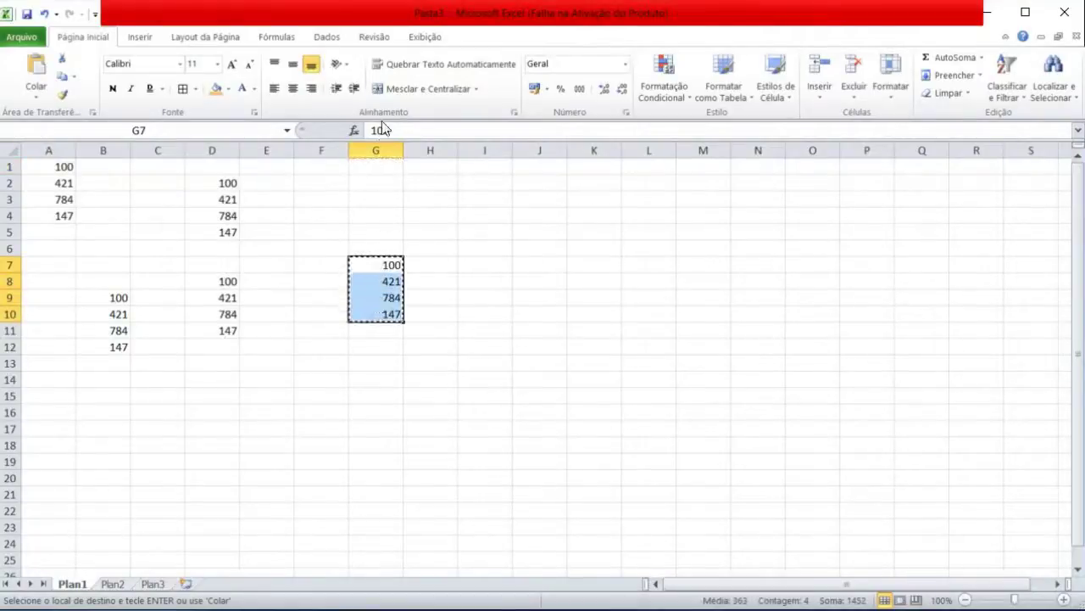
{"action": "left_click", "coordinate": [376, 169]}
{"action": "key", "text": "ctrl+v"}
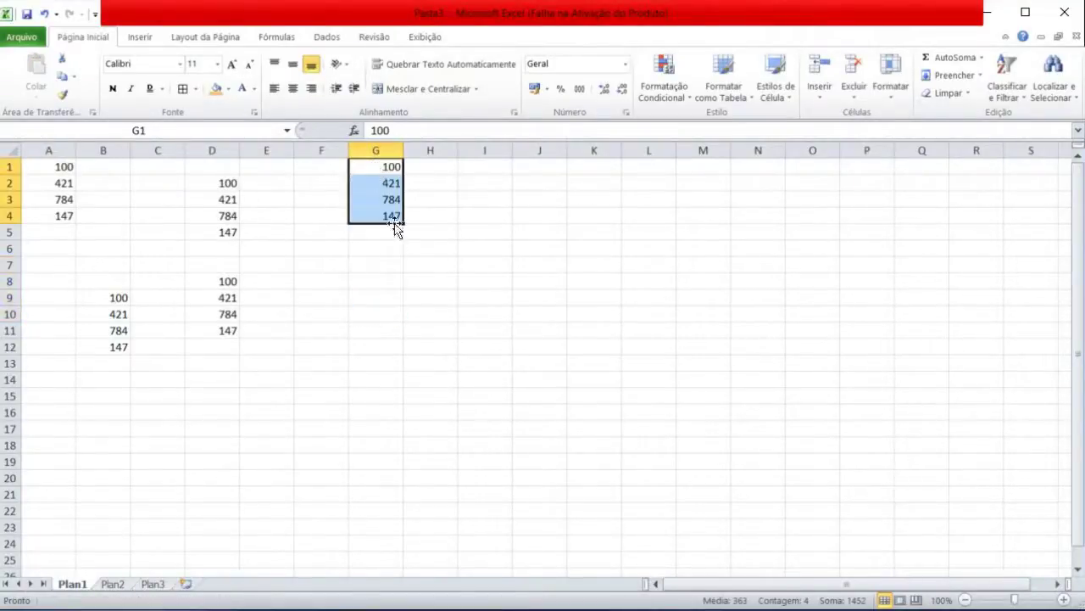
{"action": "left_click", "coordinate": [375, 314]}
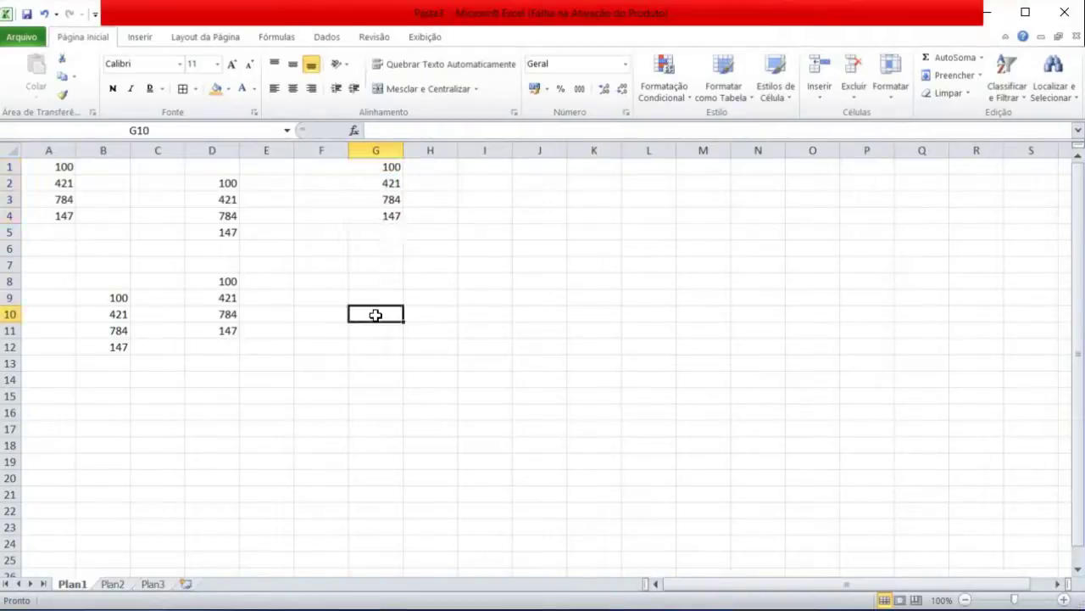